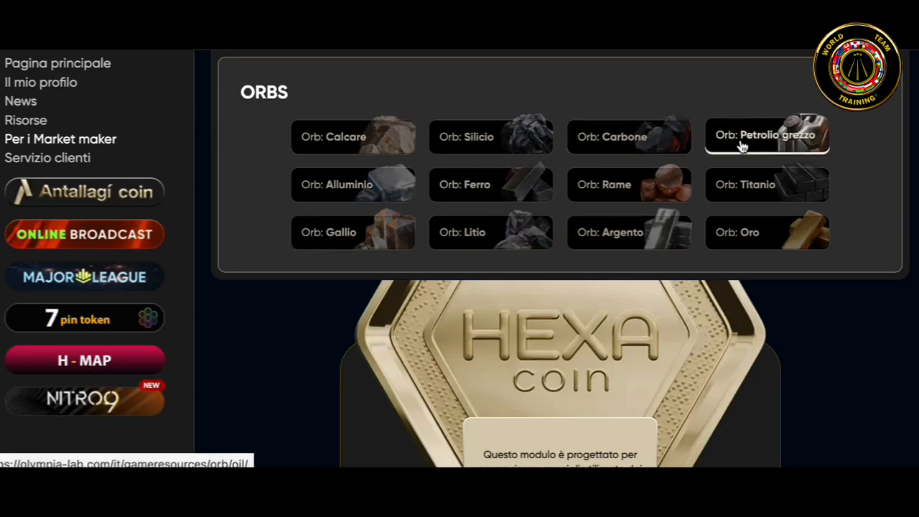
- Open the Orb: Petrolio grezzo page and examine its description and the GAME GOS COIN balance
scroll(741, 146, up, 4)
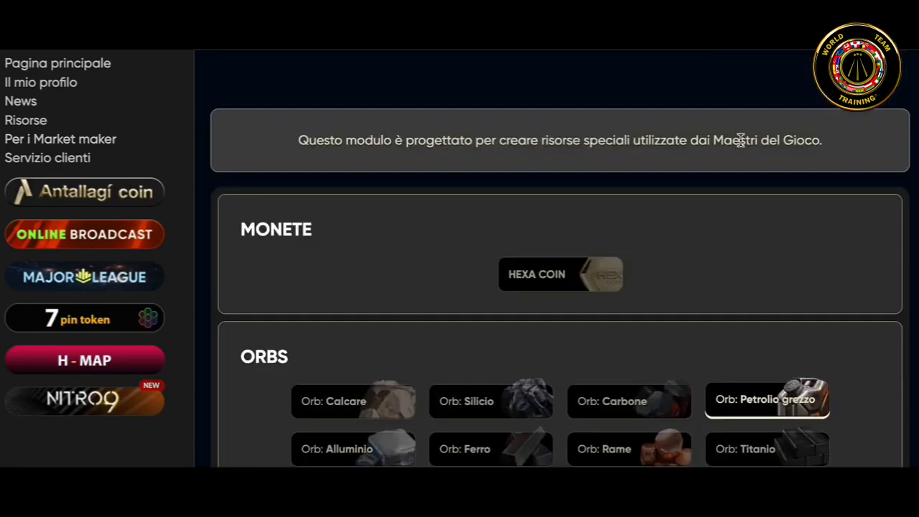
scroll(741, 139, down, 3)
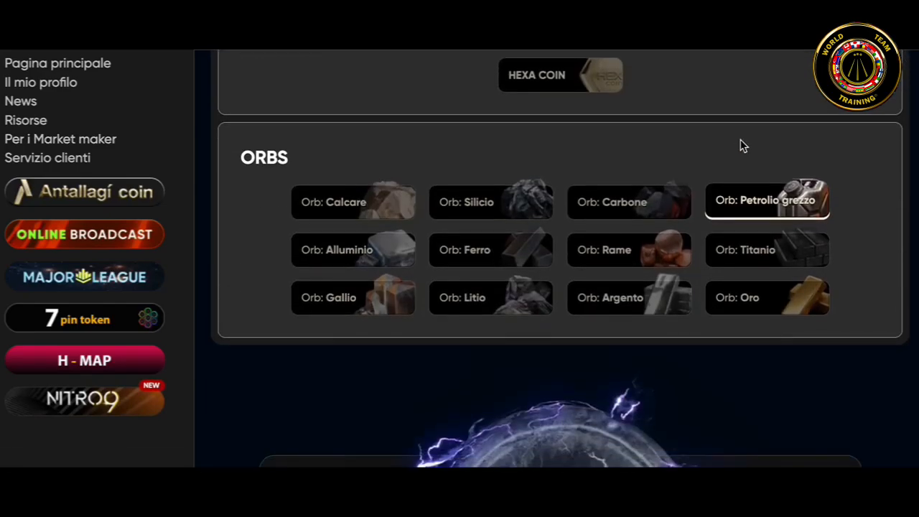
scroll(740, 140, down, 2)
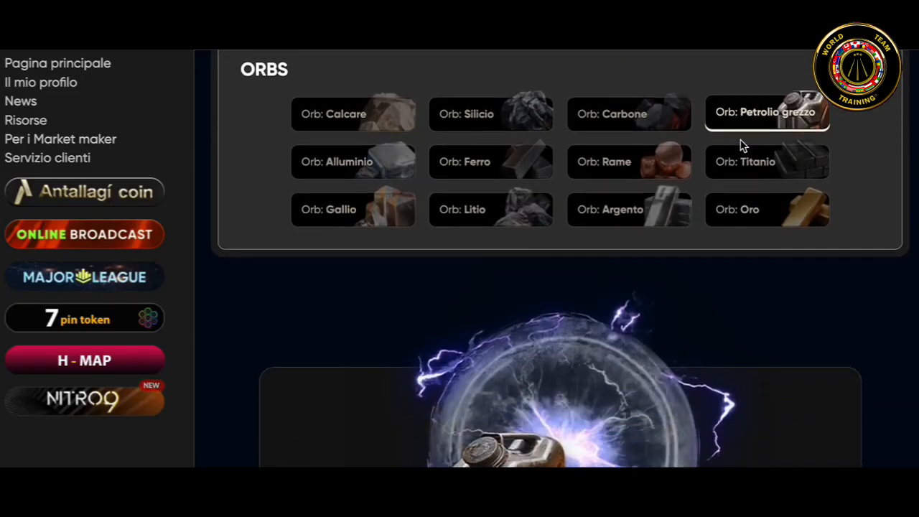
scroll(742, 146, down, 4)
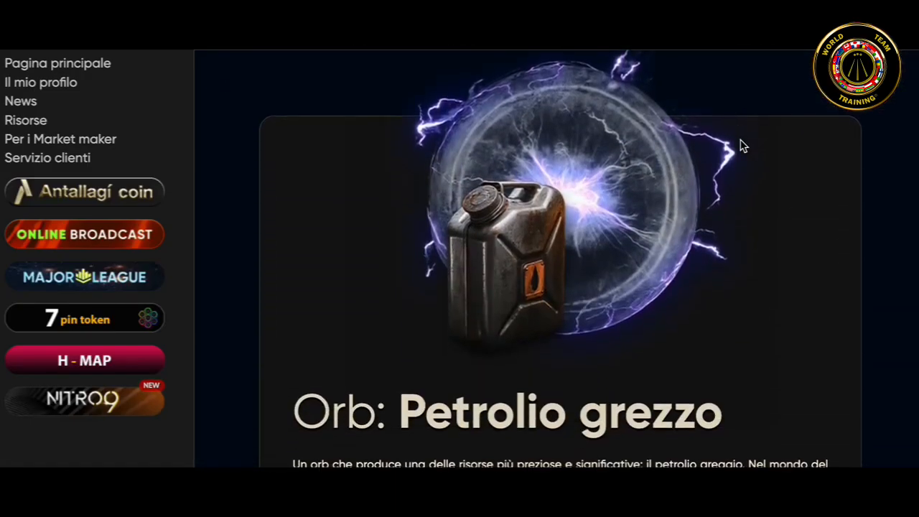
scroll(742, 146, down, 5)
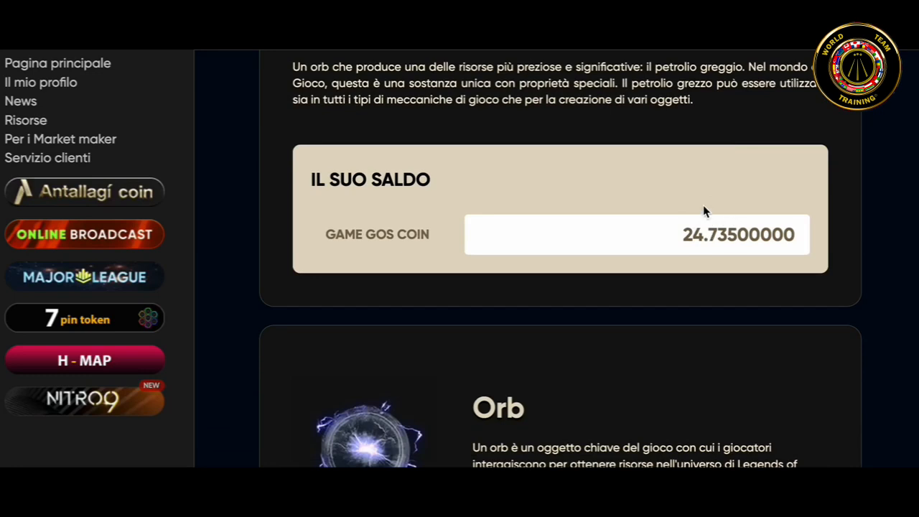
scroll(704, 207, down, 4)
scroll(704, 208, down, 3)
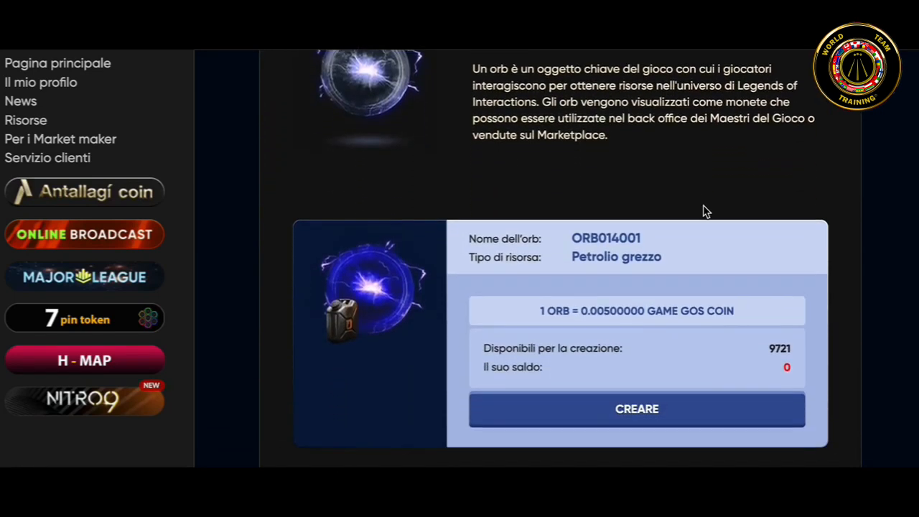
- Examine the price and number available for creation of the ORB014001 and ORB014002 Petrolio grezzo orbs
scroll(704, 208, down, 2)
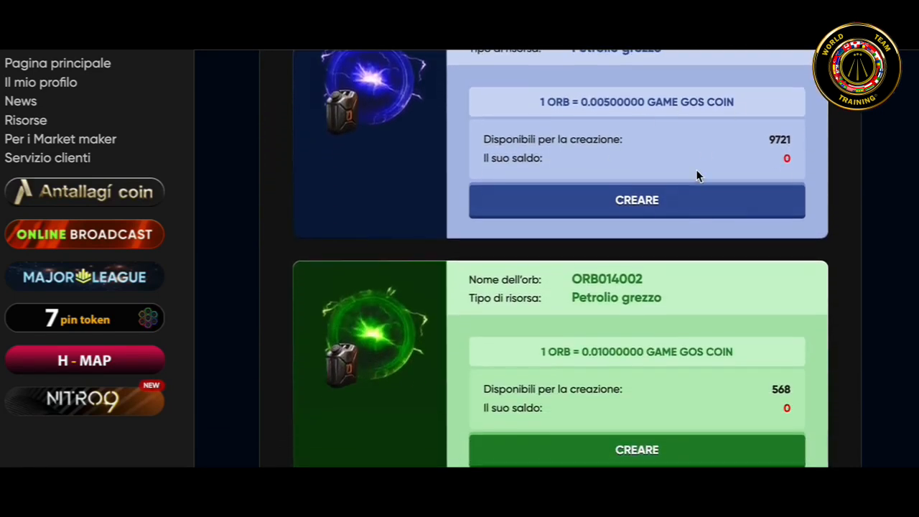
scroll(690, 347, down, 2)
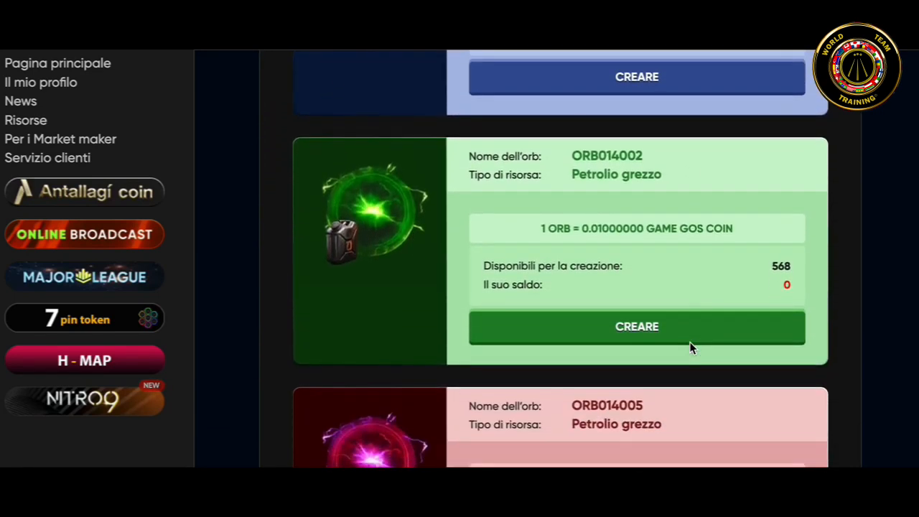
scroll(691, 344, down, 3)
scroll(689, 345, up, 4)
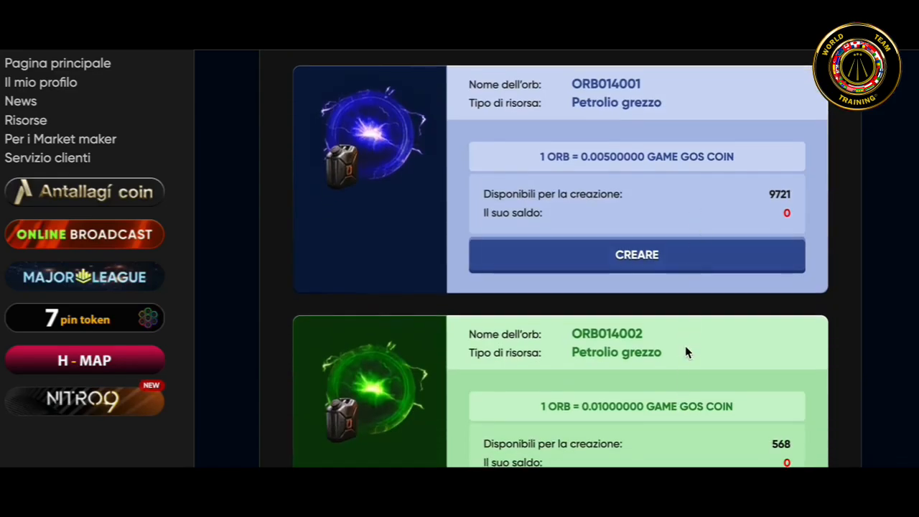
scroll(682, 291, down, 1)
scroll(681, 288, down, 1)
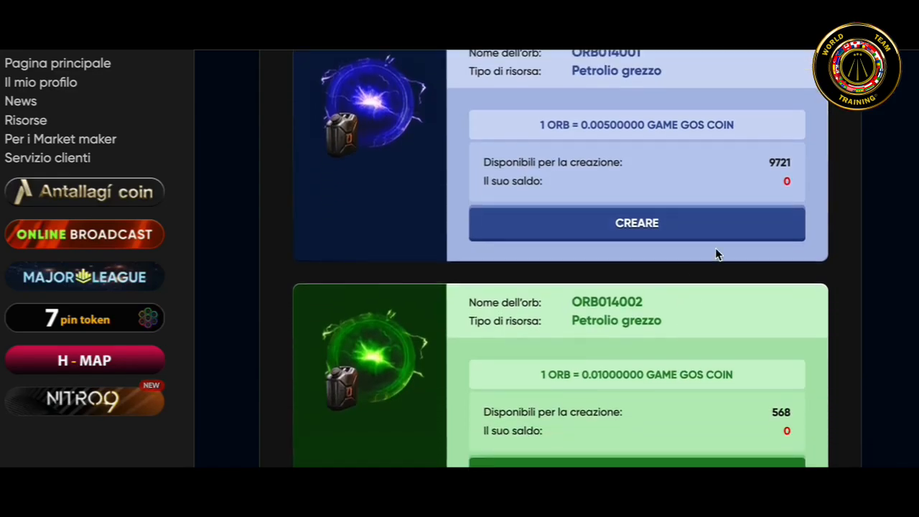
drag(765, 163, 791, 164)
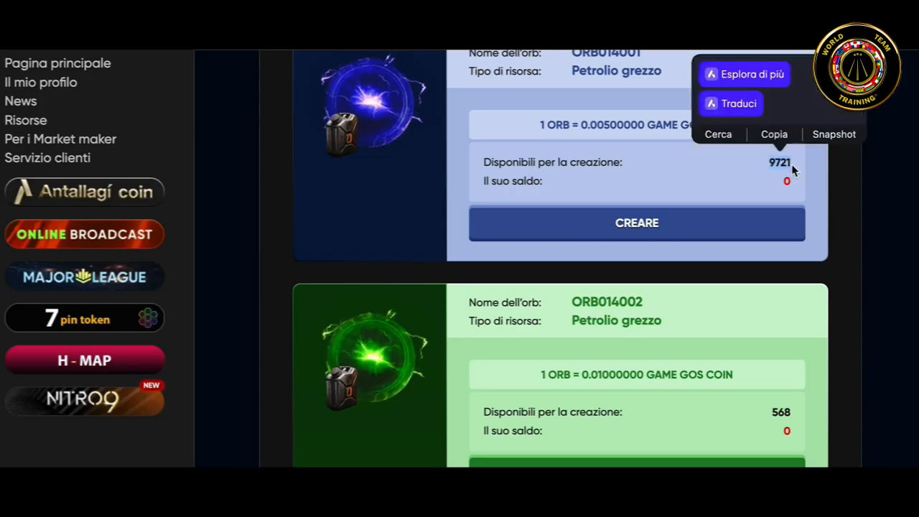
click(809, 180)
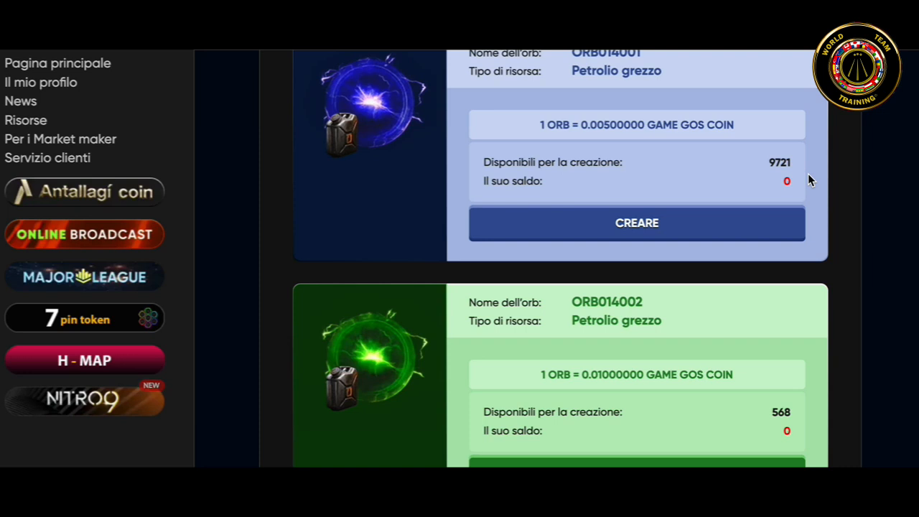
- Look through the availability of the other Petrolio grezzo orbs, from ORB014005 down to ORB014071
scroll(809, 179, down, 5)
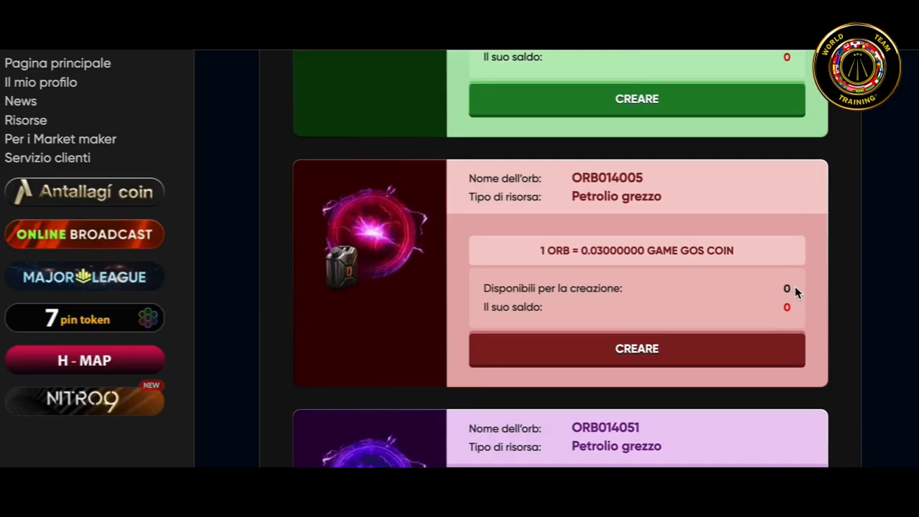
scroll(795, 286, down, 12)
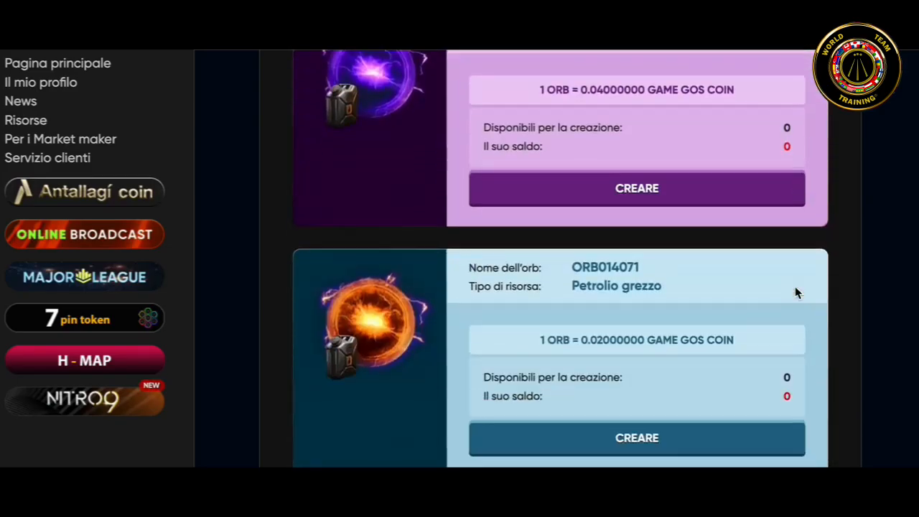
scroll(795, 292, down, 5)
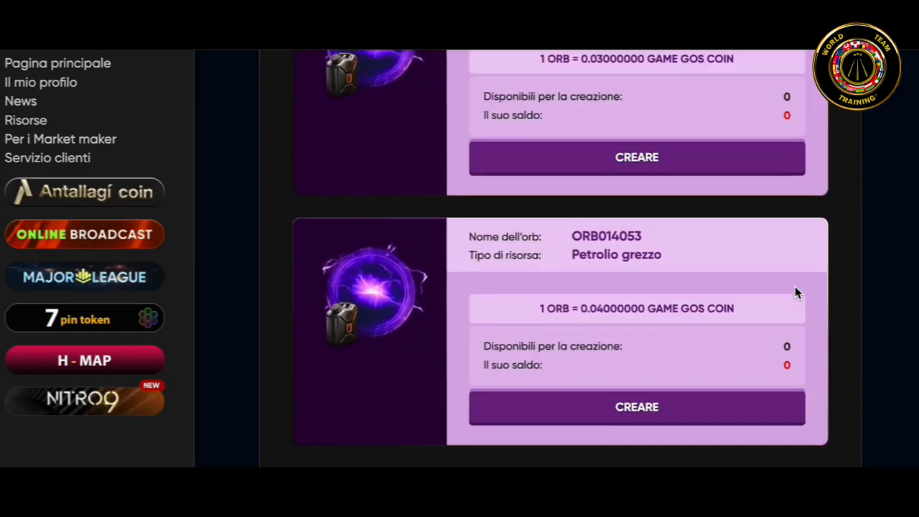
- Request the creation of one ORB014001 Petrolio grezzo orb and accept its cost of 0.005 GAME GOS Coin
scroll(794, 292, up, 12)
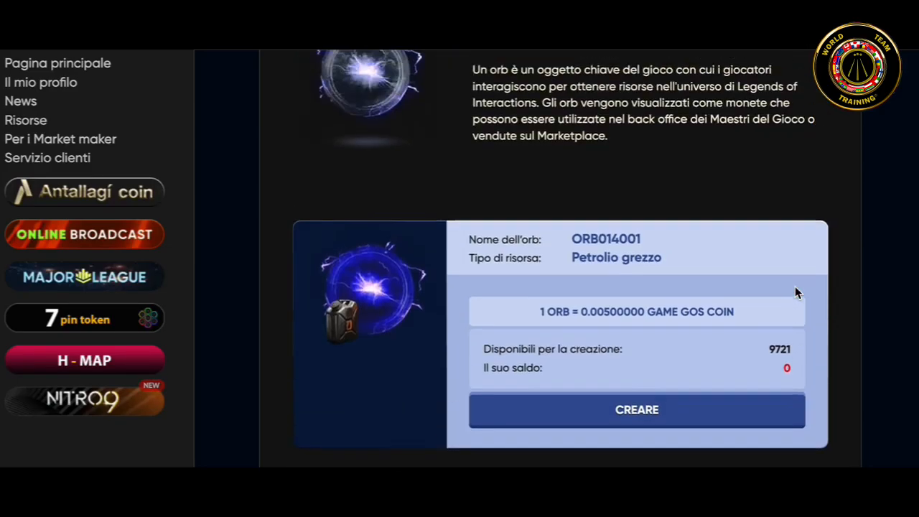
scroll(795, 294, up, 1)
scroll(795, 293, down, 3)
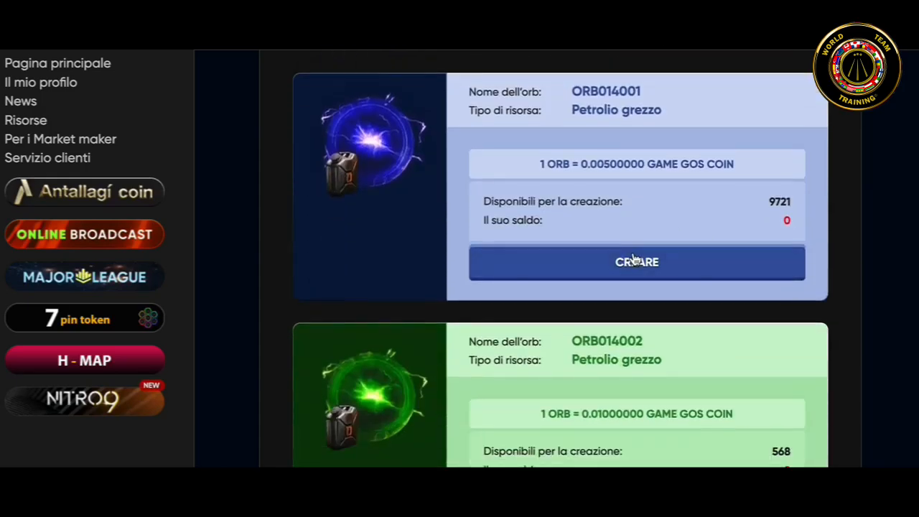
click(620, 260)
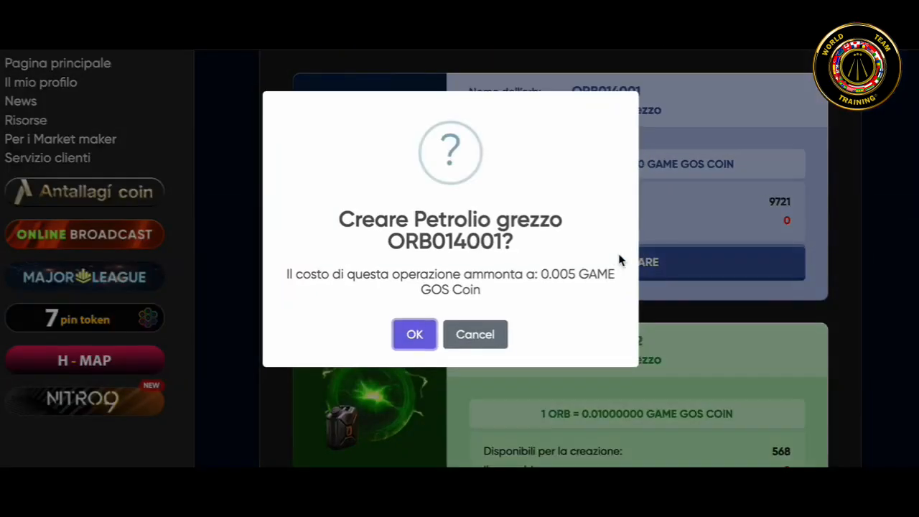
click(414, 338)
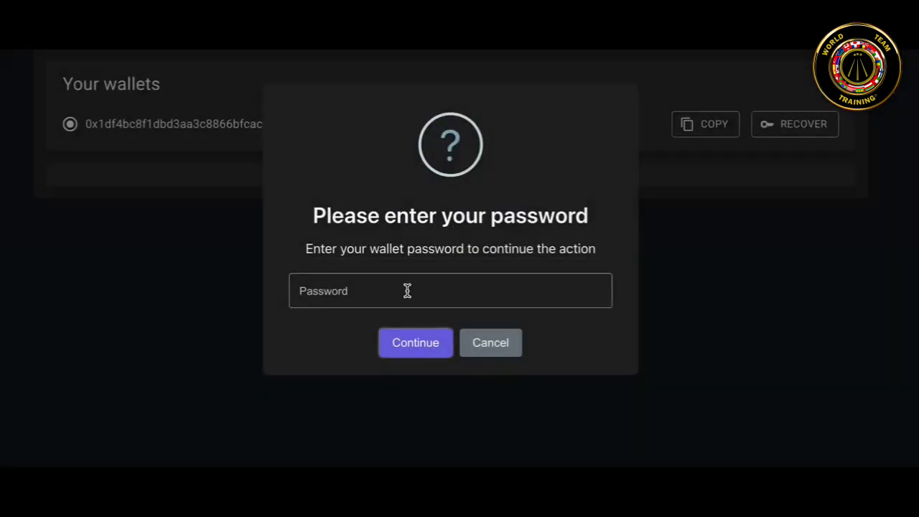
- Enter the wallet password, confirm the ORB014001 creation transaction and close the success notice
click(406, 290)
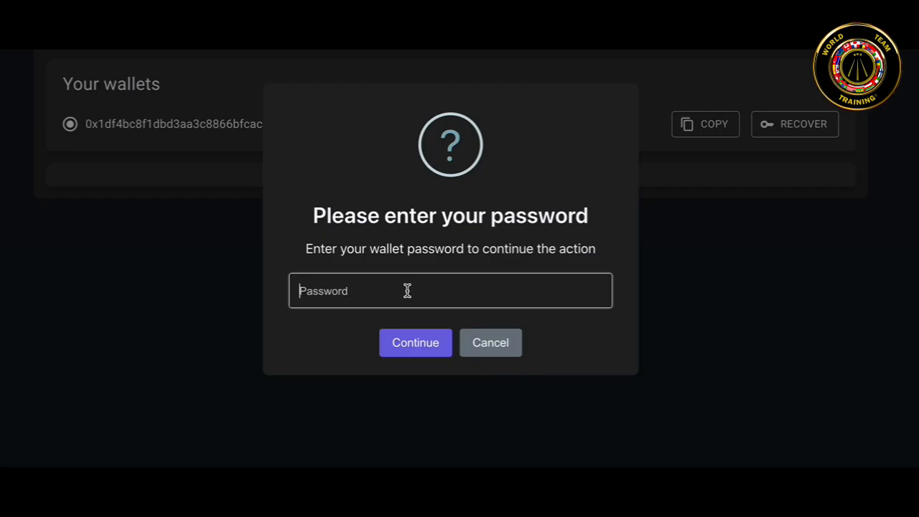
text(••••••••••••••••••)
click(399, 345)
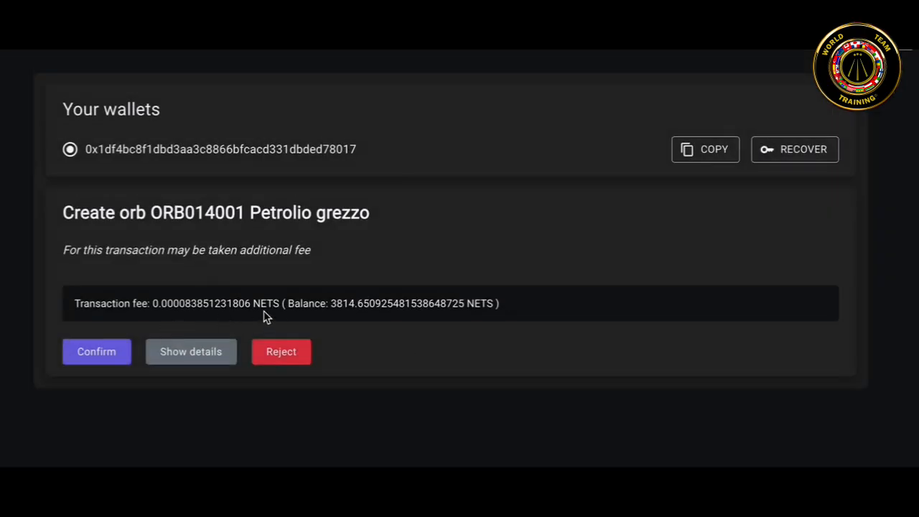
click(98, 351)
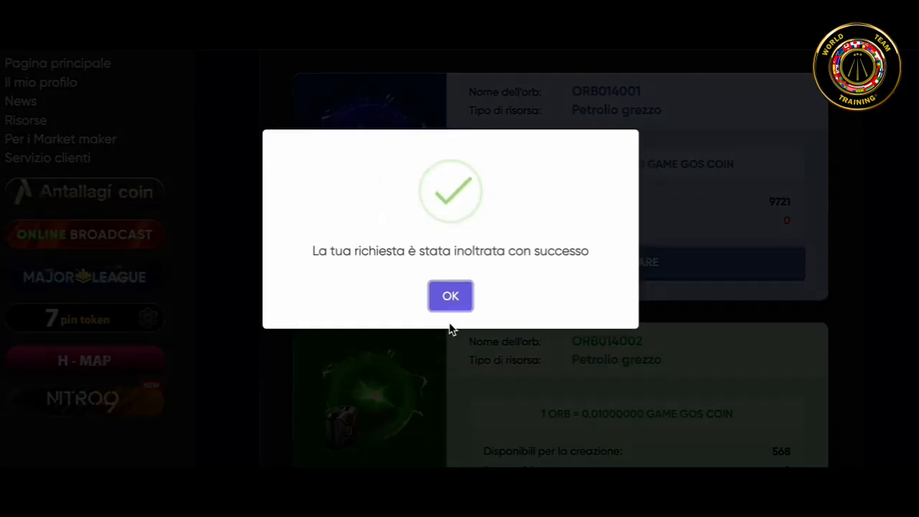
click(451, 296)
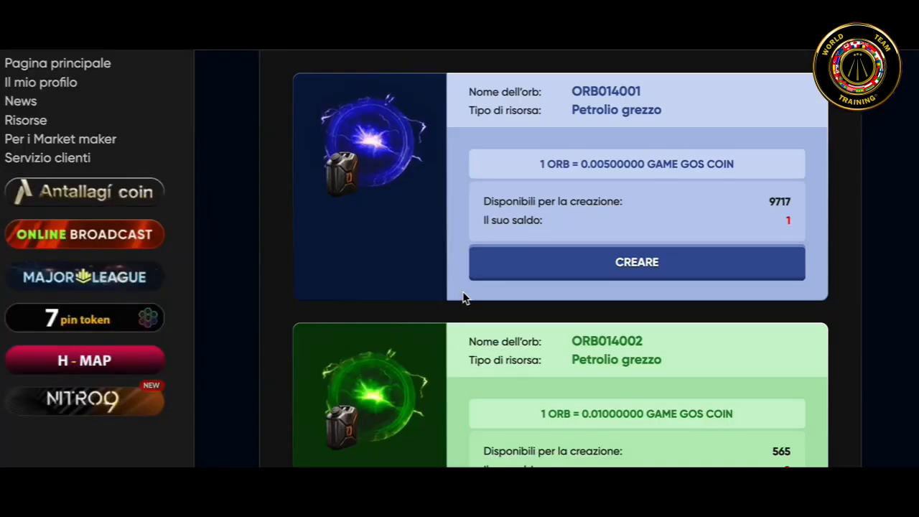
- Check the ORB014001 balance and request one ORB014002 Petrolio grezzo orb at a cost of 0.01 GAME GOS Coin
double_click(791, 224)
click(787, 226)
scroll(785, 224, down, 2)
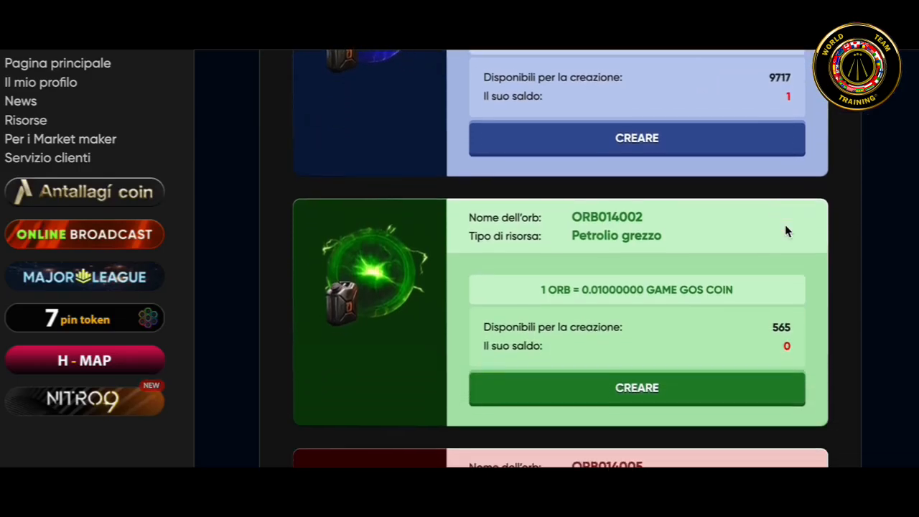
click(654, 387)
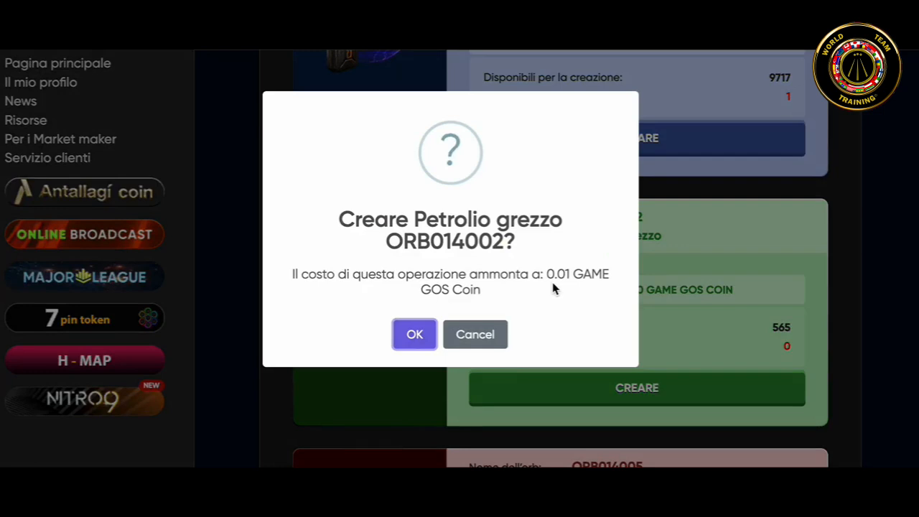
click(414, 332)
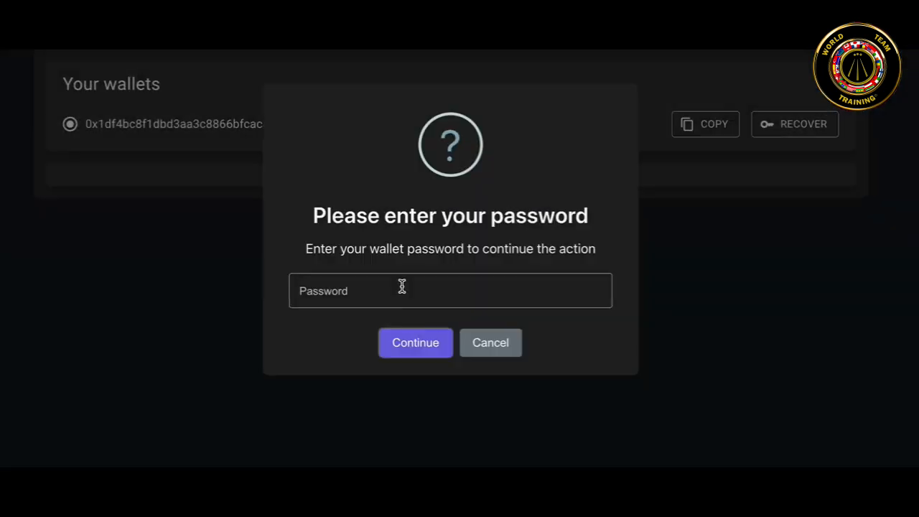
- Enter the wallet password, confirm the ORB014002 creation transaction and close the success notice
click(400, 285)
text(••••••••••••)
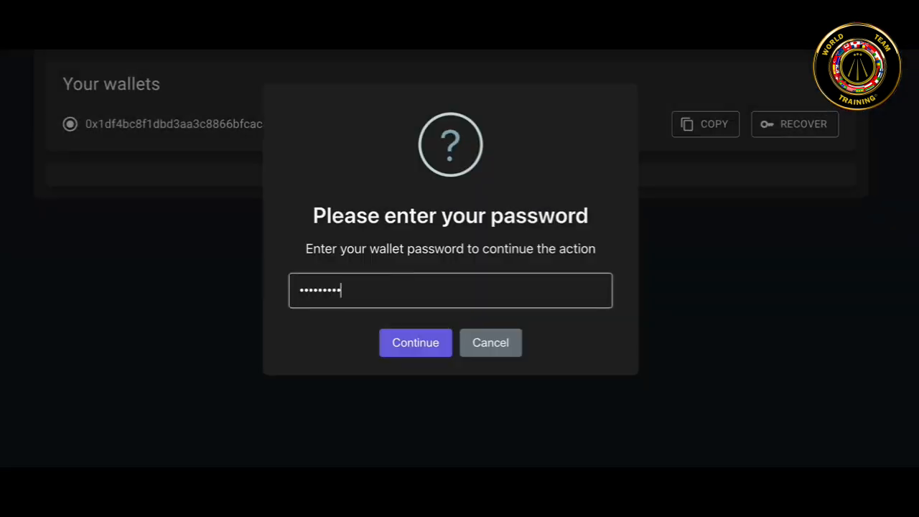
text(•••••••)
click(400, 343)
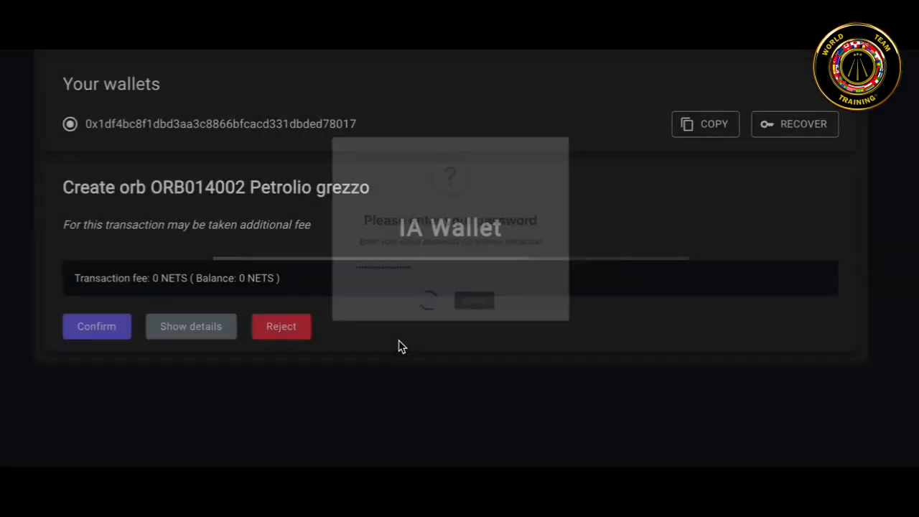
click(99, 363)
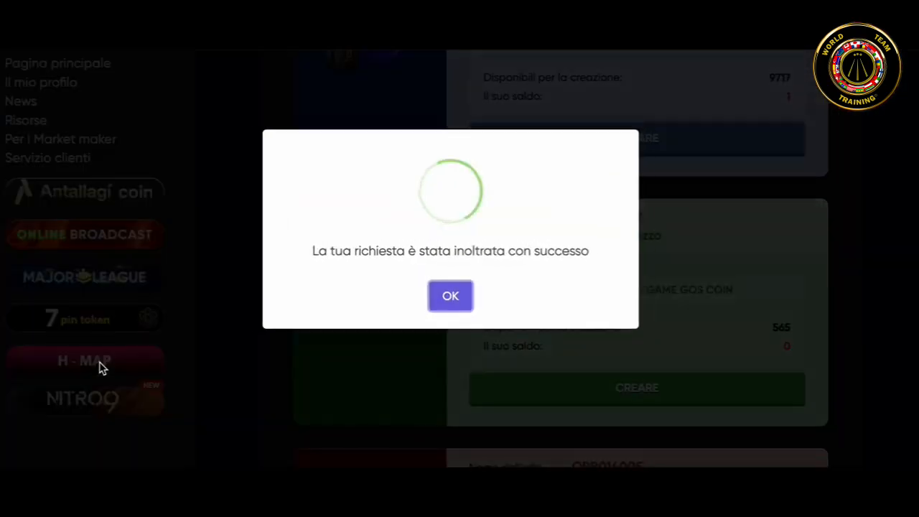
click(450, 296)
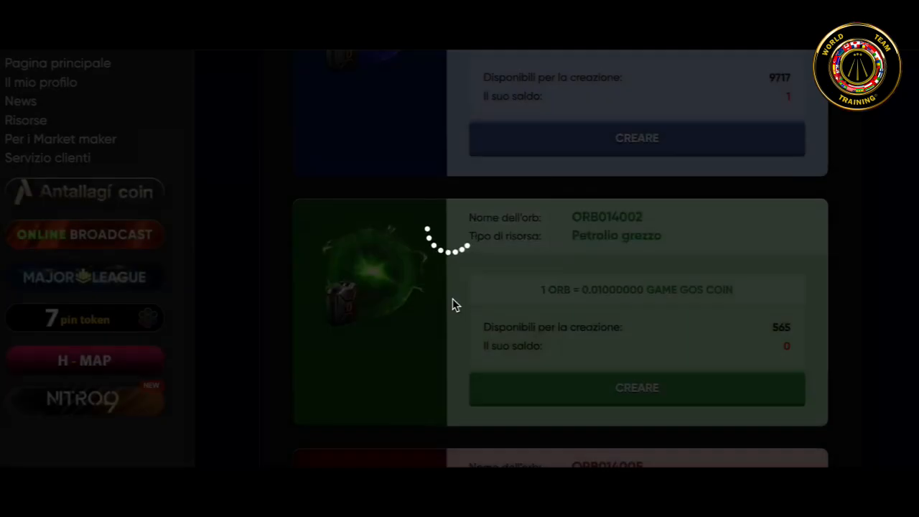
- Return to the module overview and examine the lists of coins and orbs that can be created
scroll(452, 305, up, 15)
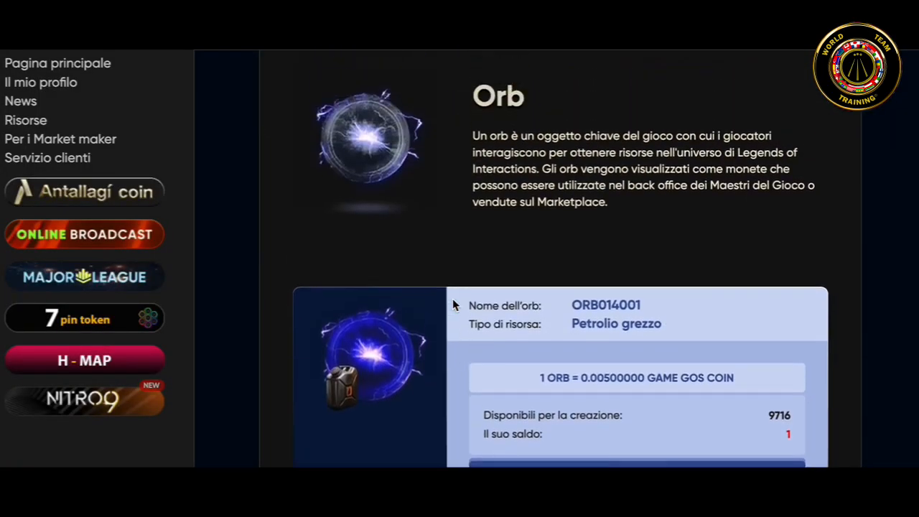
scroll(453, 304, up, 8)
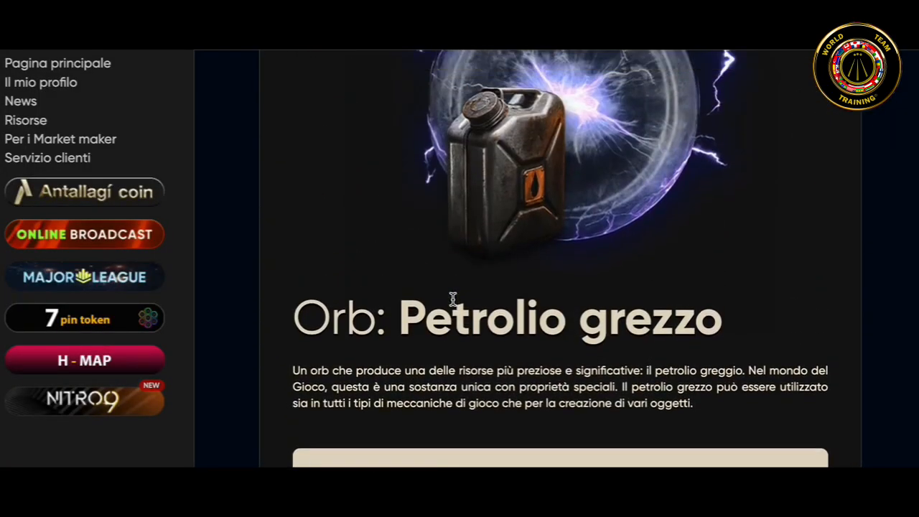
scroll(474, 294, up, 2)
scroll(421, 211, up, 3)
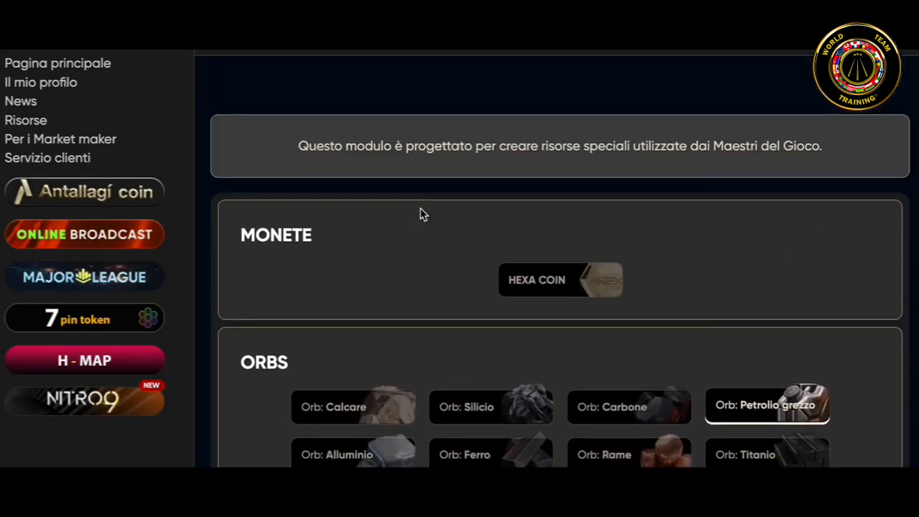
scroll(420, 211, down, 1)
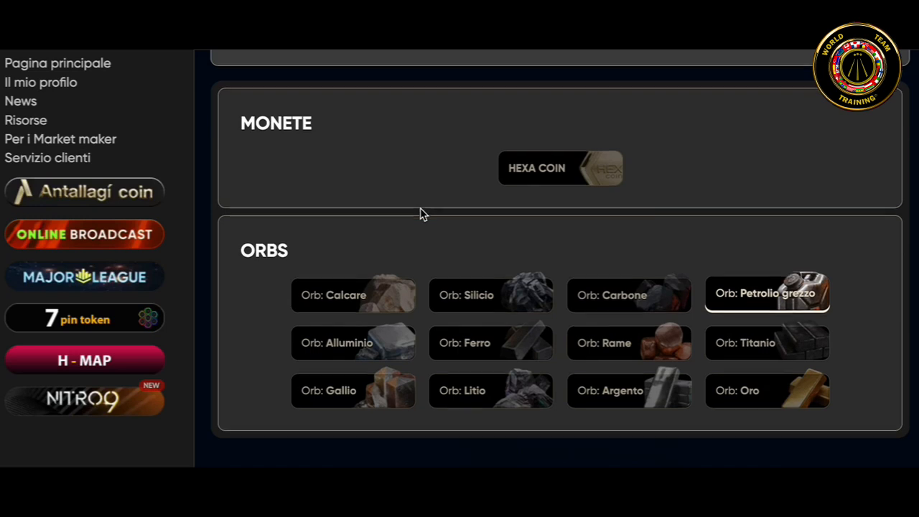
scroll(421, 209, down, 1)
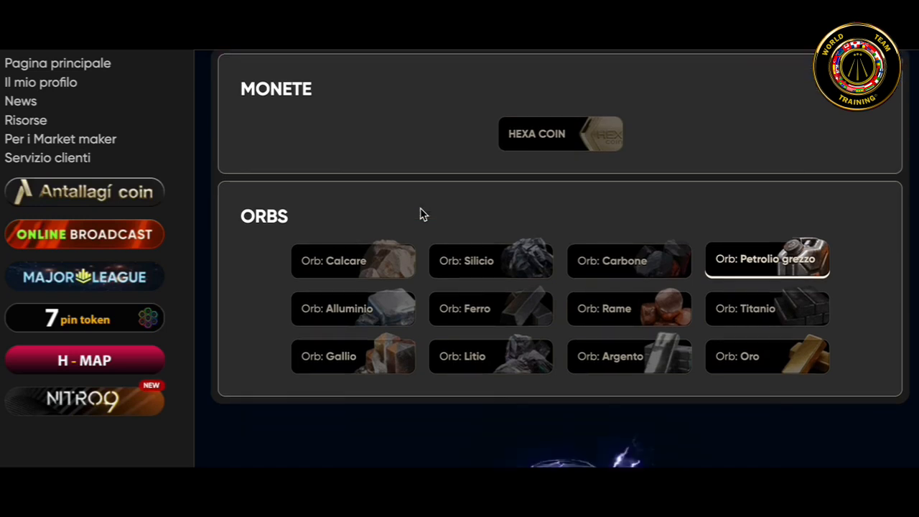
- Check the GAME GOS COIN balance and the ORB014001 and ORB014002 balances on the Petrolio grezzo page
scroll(420, 208, down, 5)
scroll(420, 214, down, 10)
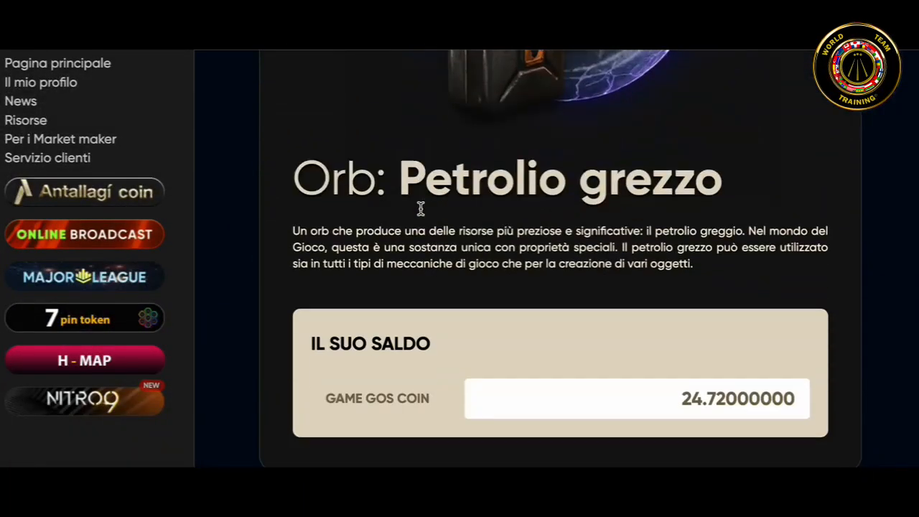
scroll(422, 213, down, 2)
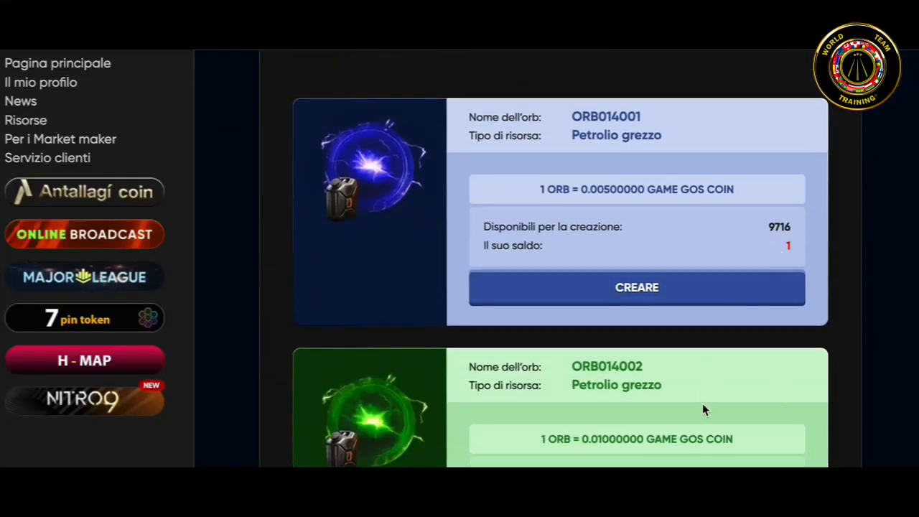
scroll(702, 403, down, 2)
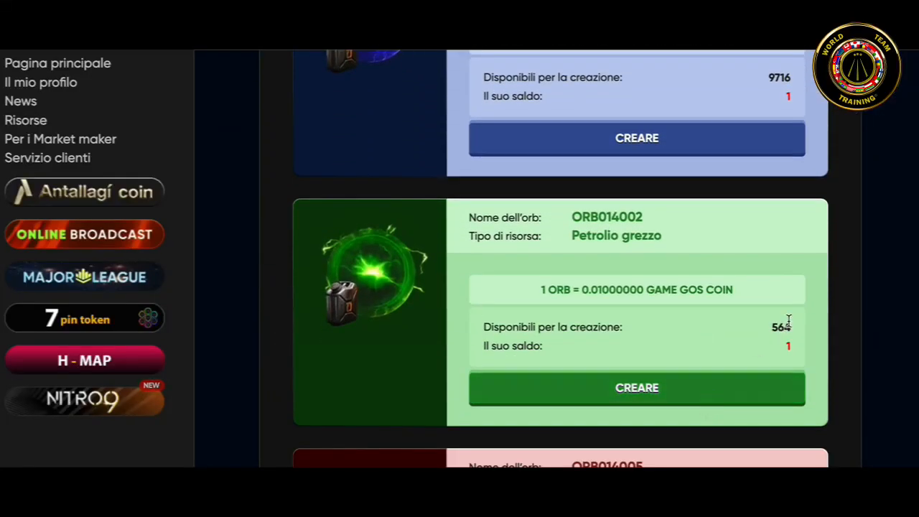
scroll(785, 314, up, 2)
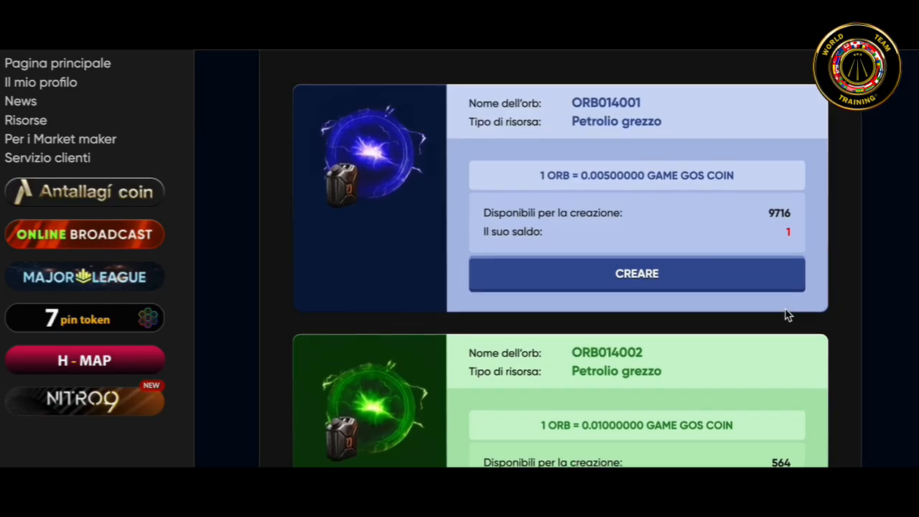